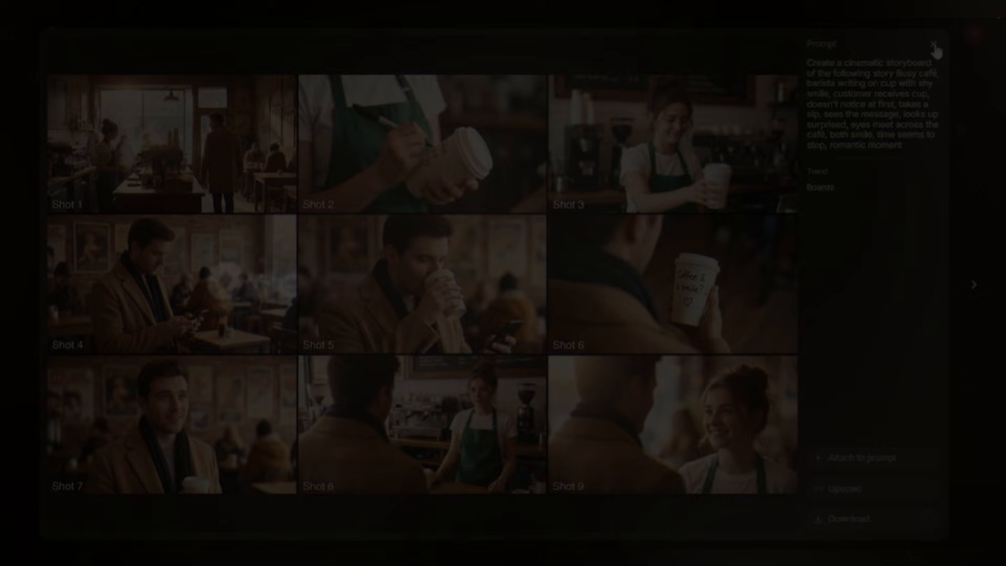
left_click(939, 44)
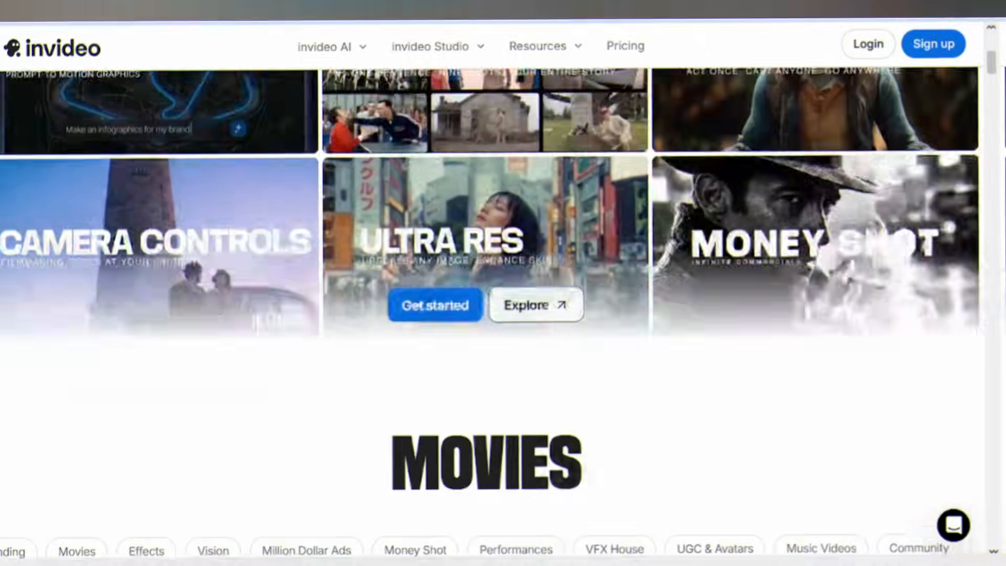
scroll(503, 283, "down", 8)
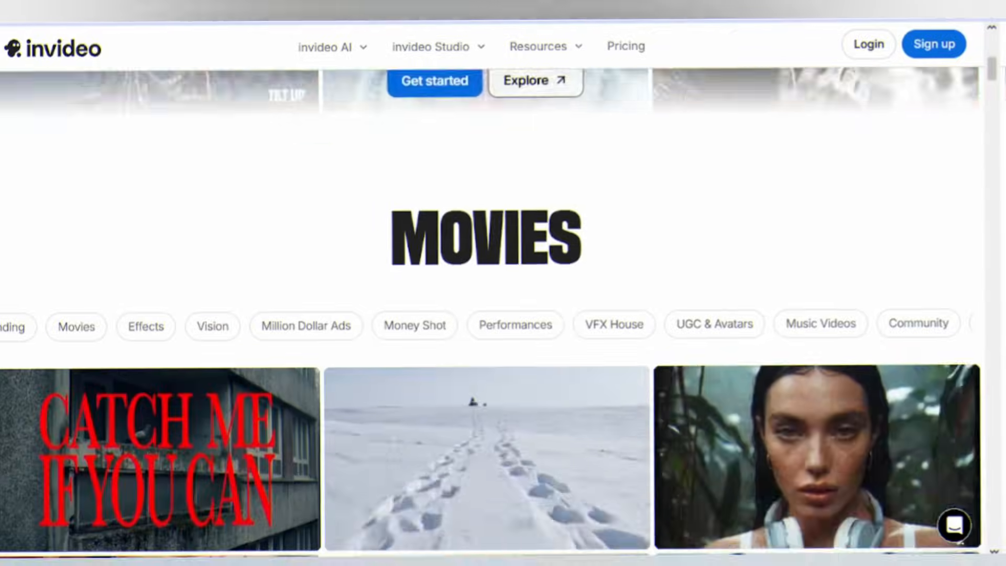
scroll(503, 282, "down", 5)
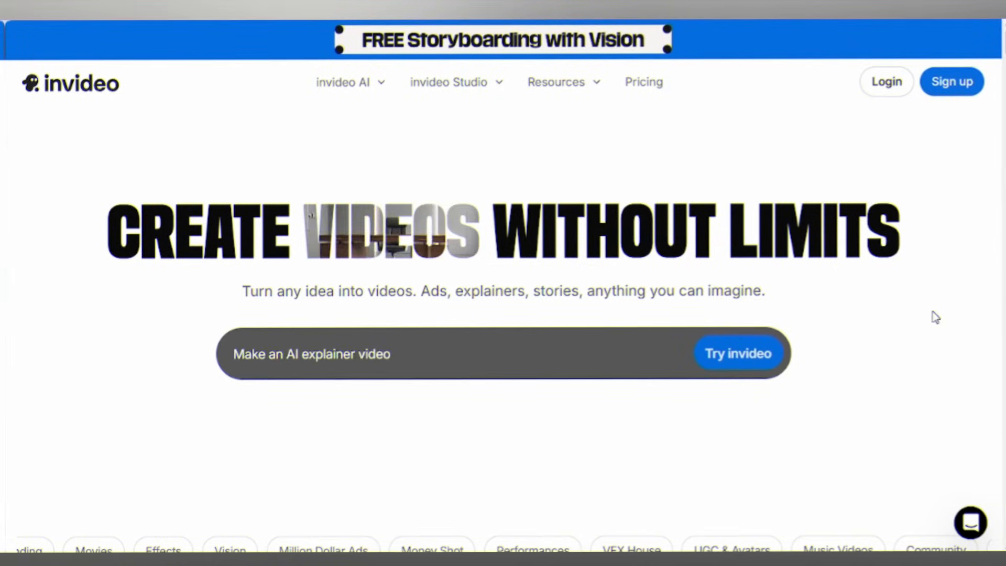
Sign up for invideo and open the Vision collection from the agents and models page
left_click(945, 90)
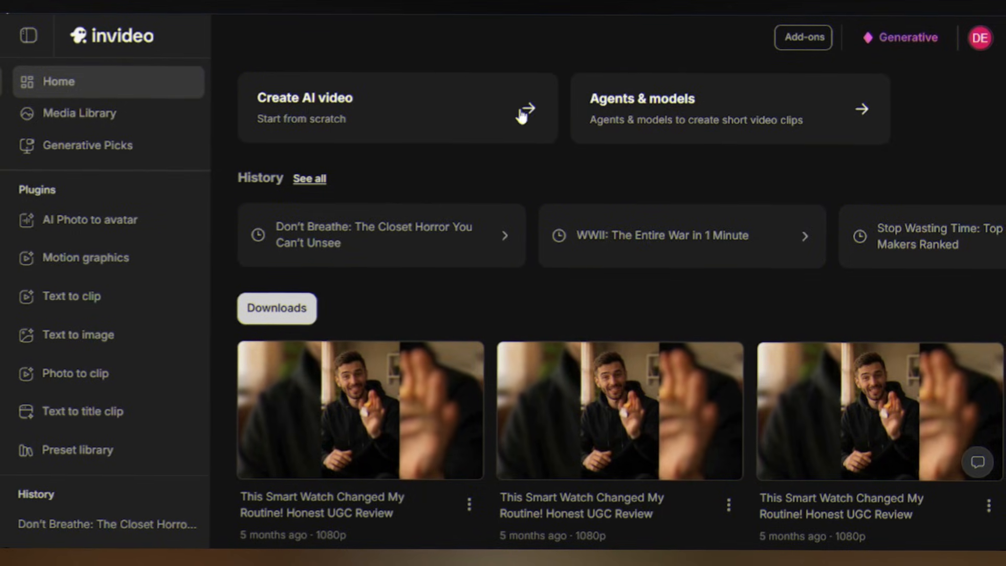
left_click(521, 114)
scroll(702, 458, "down", 6)
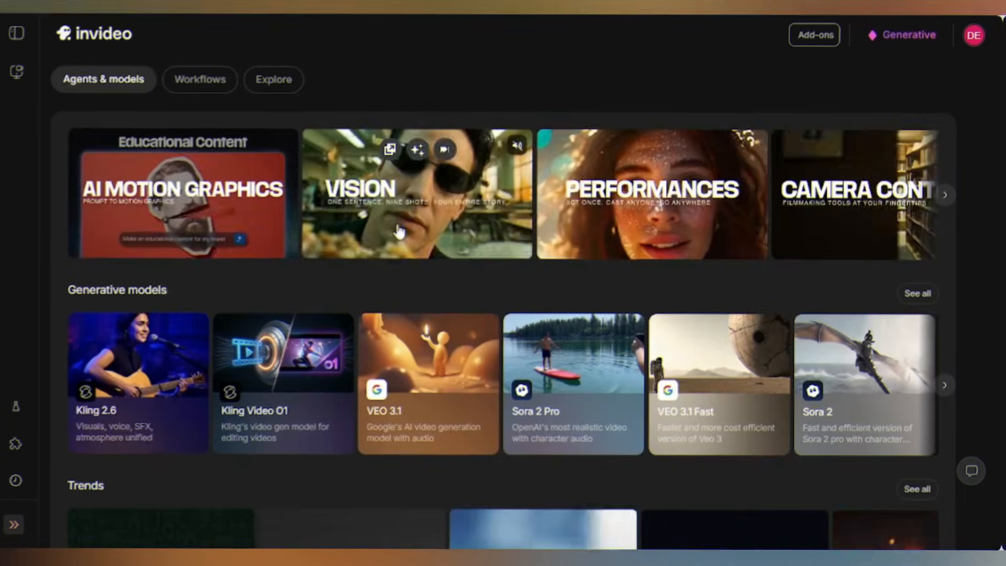
left_click(407, 212)
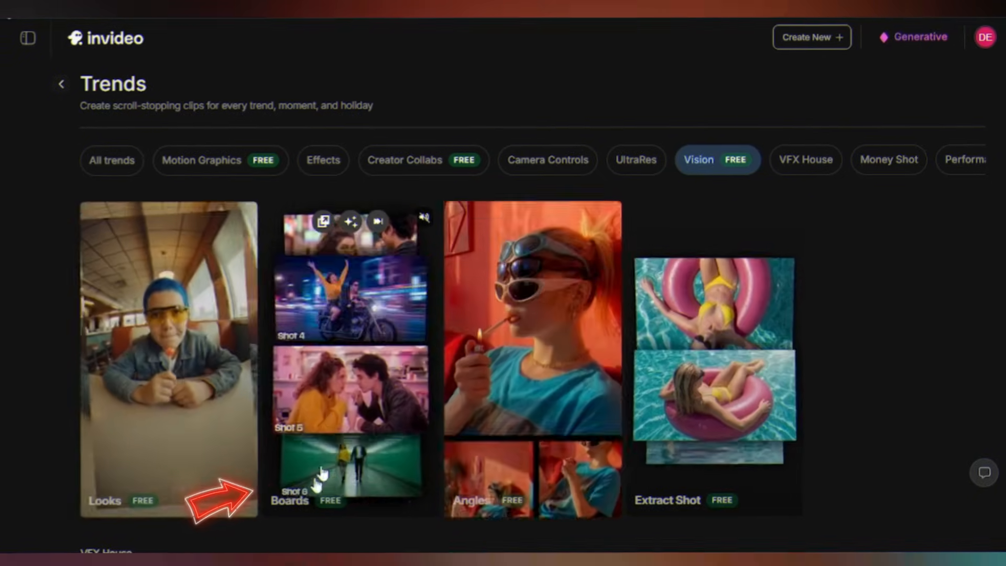
Choose the Boards trend and create a new project named Epic samurai for it
left_click(332, 392)
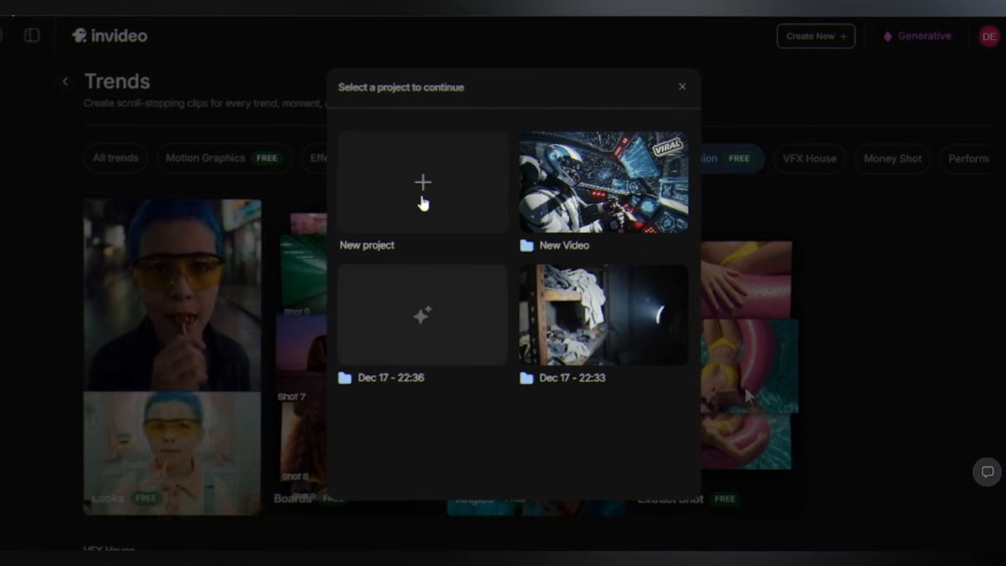
left_click(419, 191)
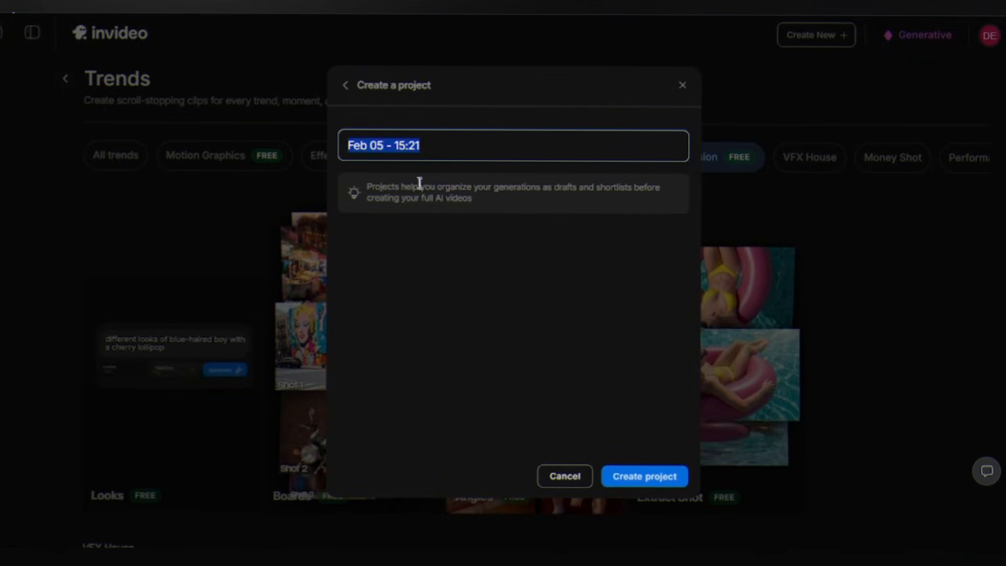
type("epic samurai")
key("BackSpace")
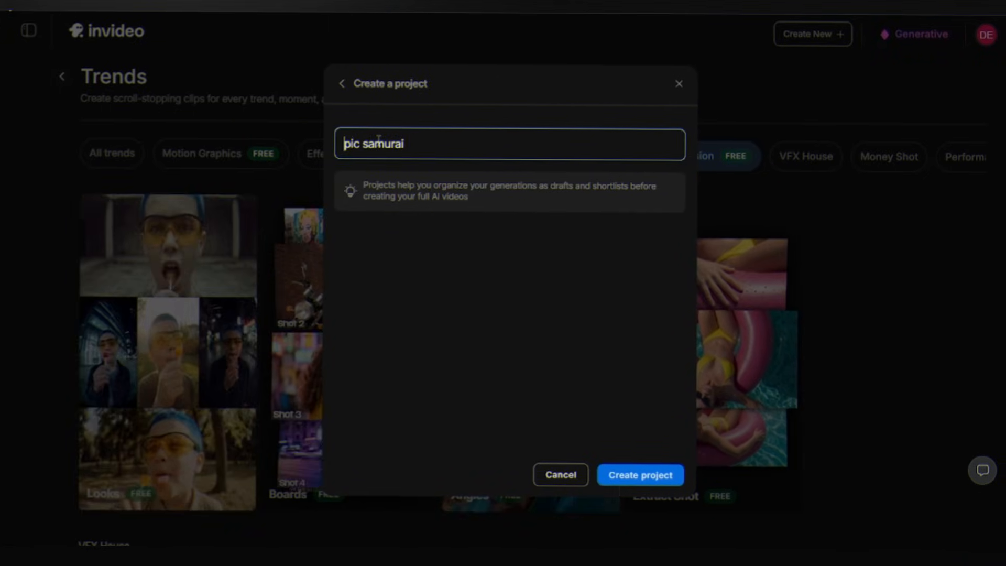
type("E")
key("Return")
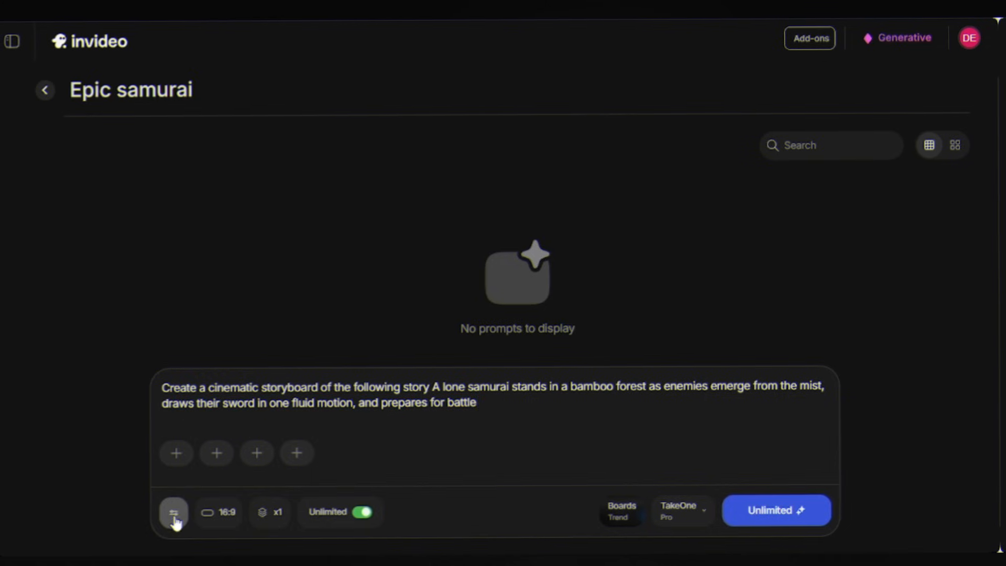
Generate a 16:9 cinematic storyboard of a lone samurai in a bamboo forest drawing their sword as enemies emerge from the mist, and open it
left_click(214, 515)
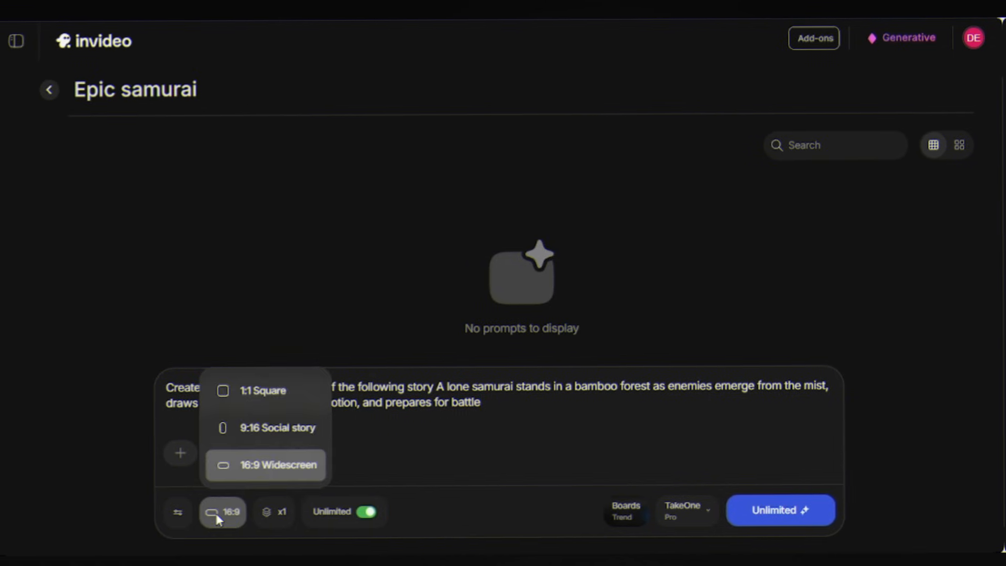
left_click(215, 519)
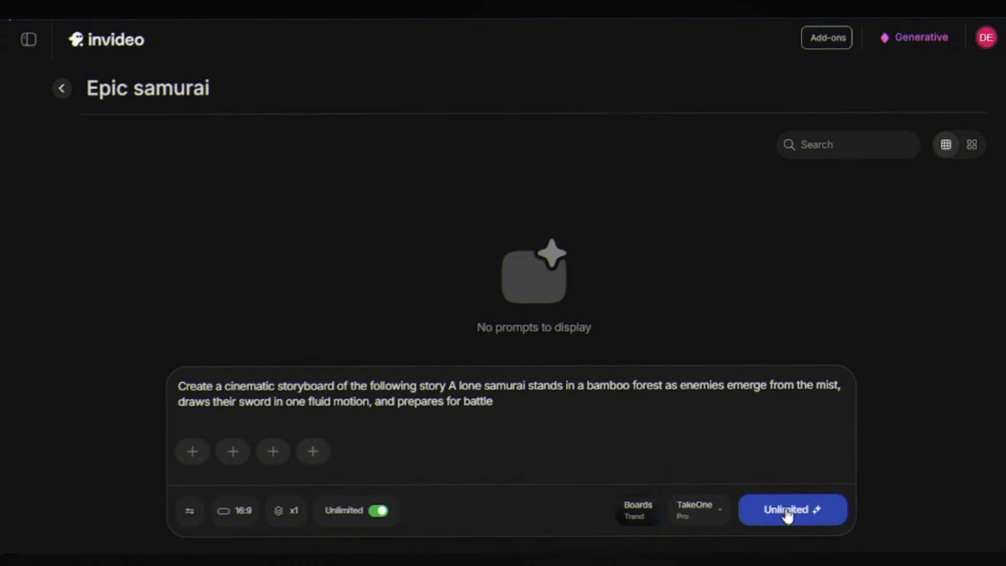
left_click(781, 519)
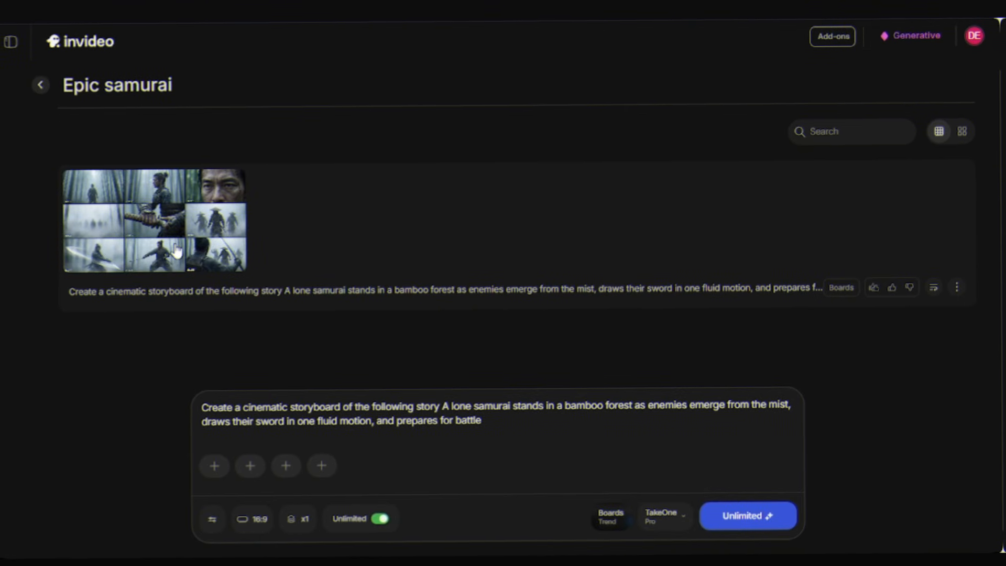
left_click(179, 252)
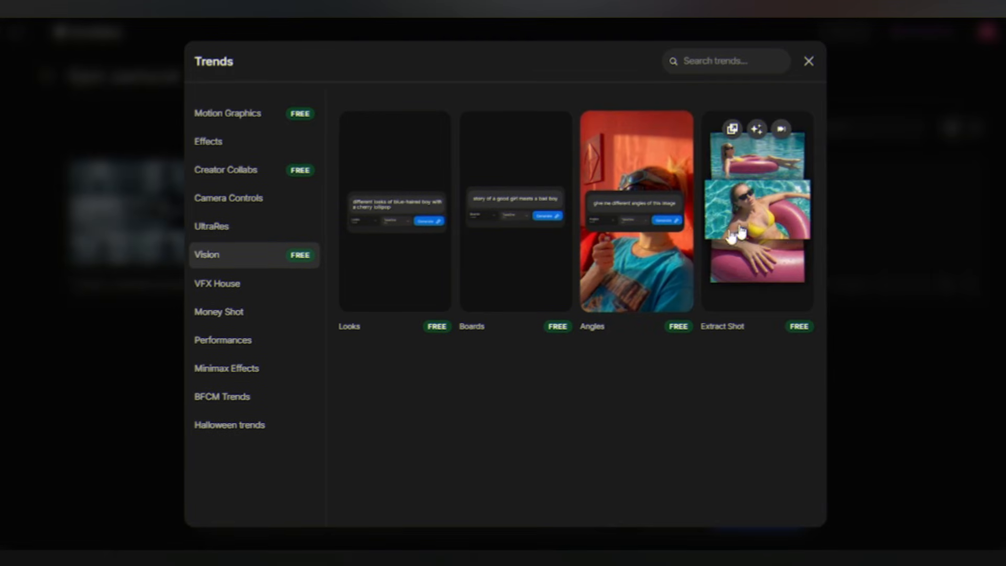
Extract Shot 7 from the samurai storyboard with the Extract Shot trend, attaching the storyboard image to the prompt
left_click(752, 231)
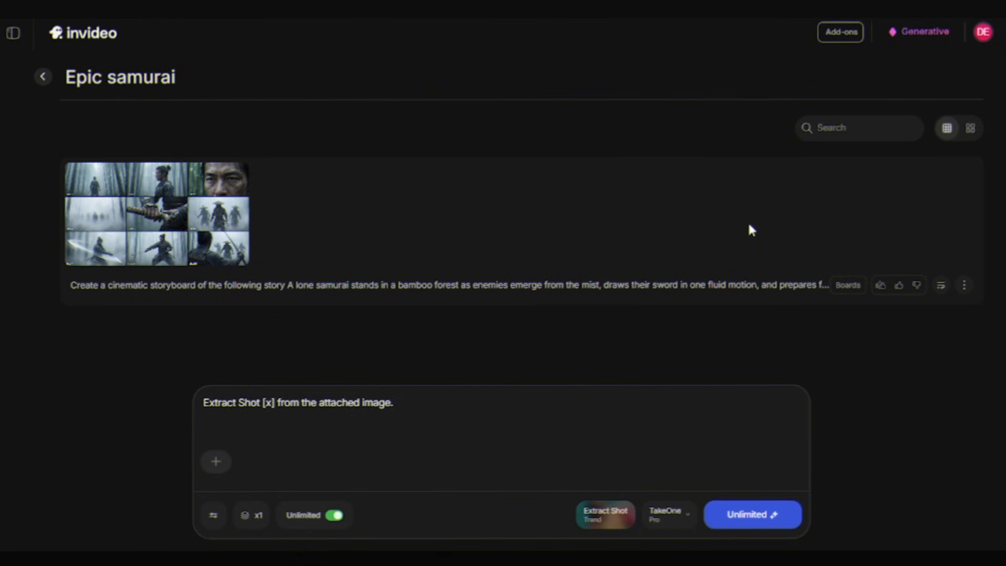
left_click(272, 404)
key("BackSpace")
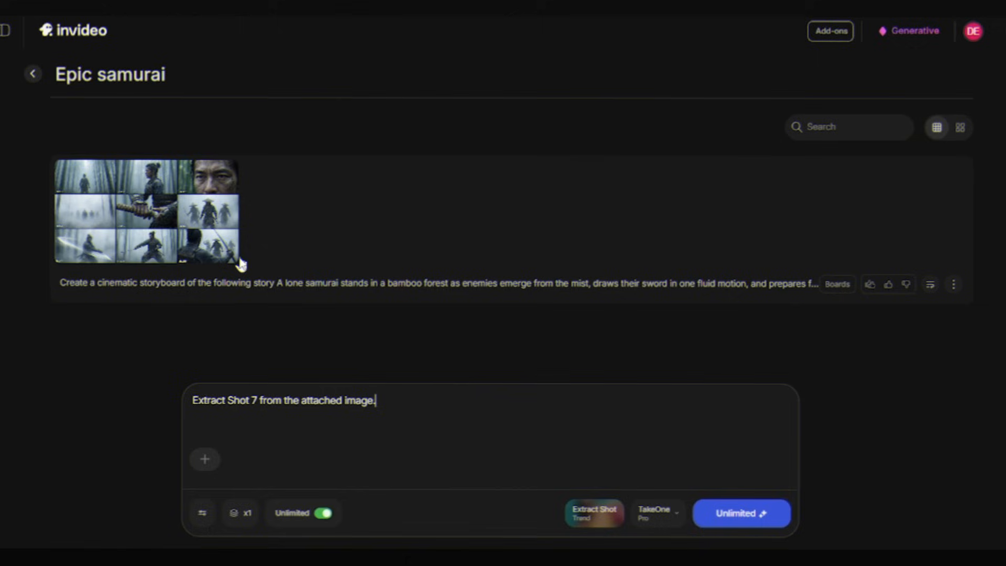
left_click(156, 241)
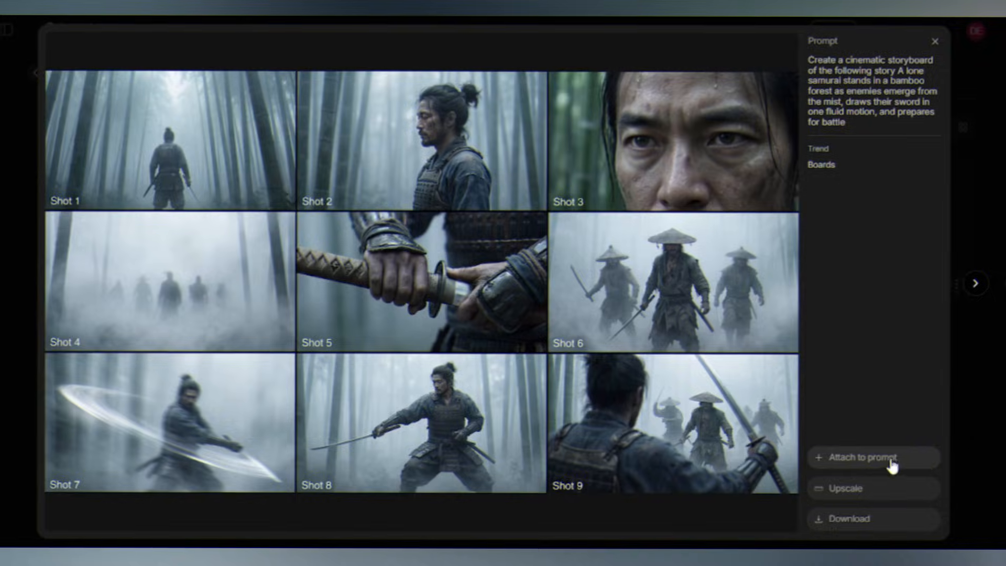
left_click(886, 465)
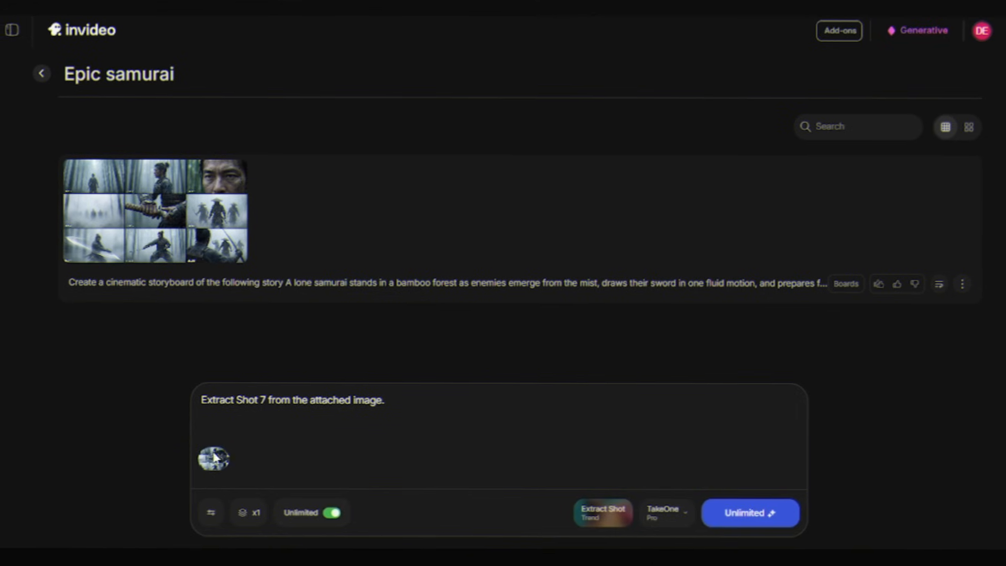
left_click(760, 512)
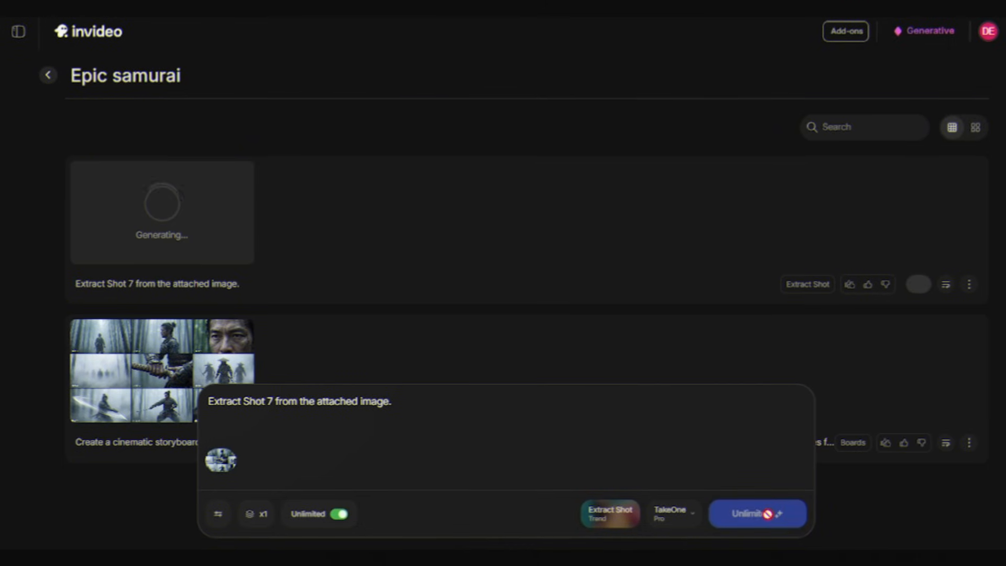
Generate different angles of the extracted Shot 7 image with the Angles trend and open the resulting grid
left_click(168, 236)
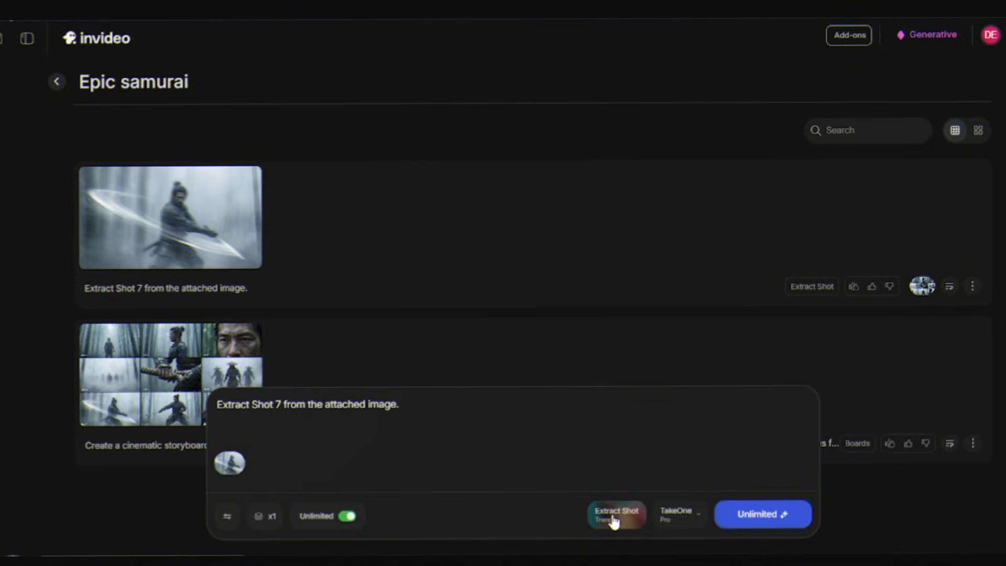
left_click(611, 516)
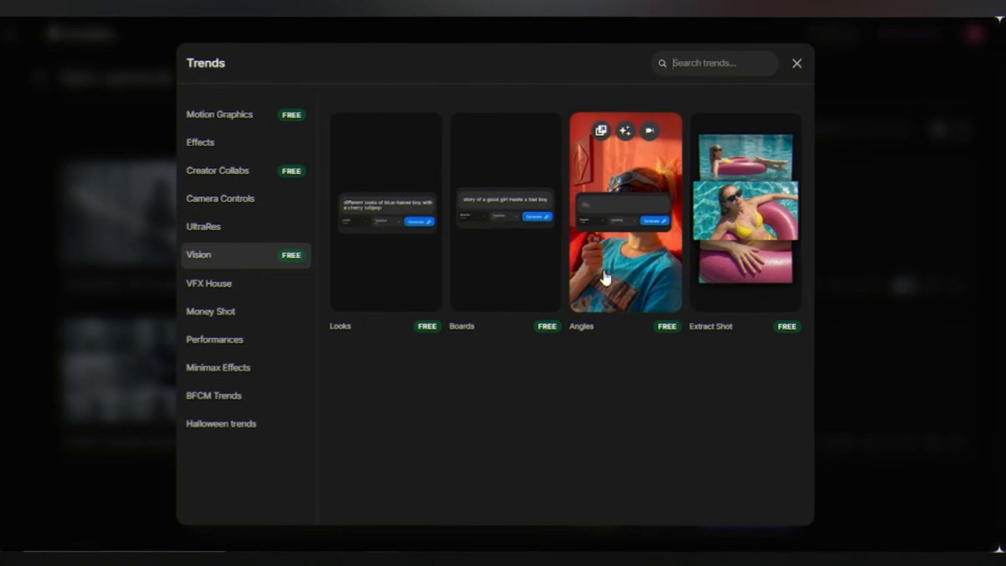
left_click(604, 280)
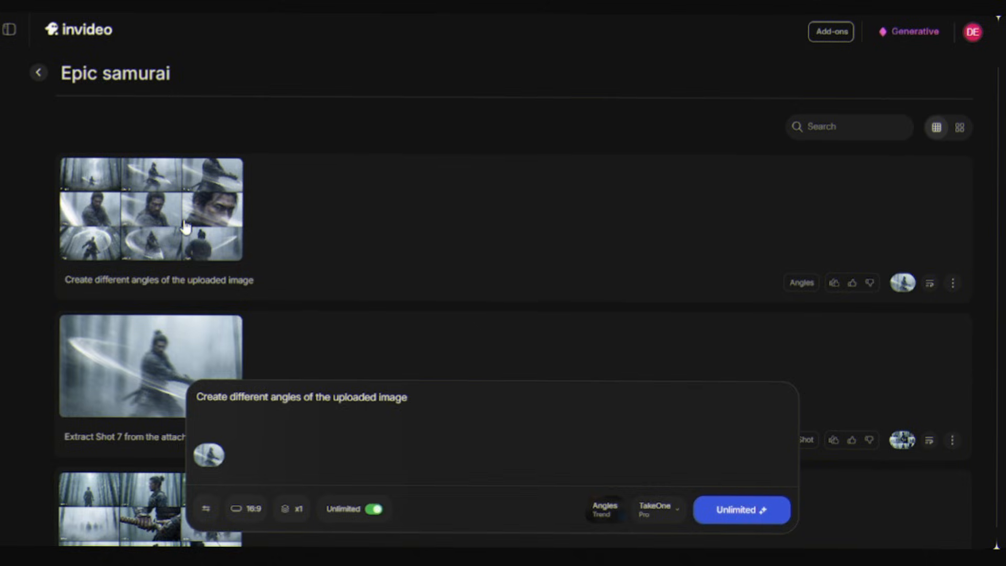
left_click(184, 218)
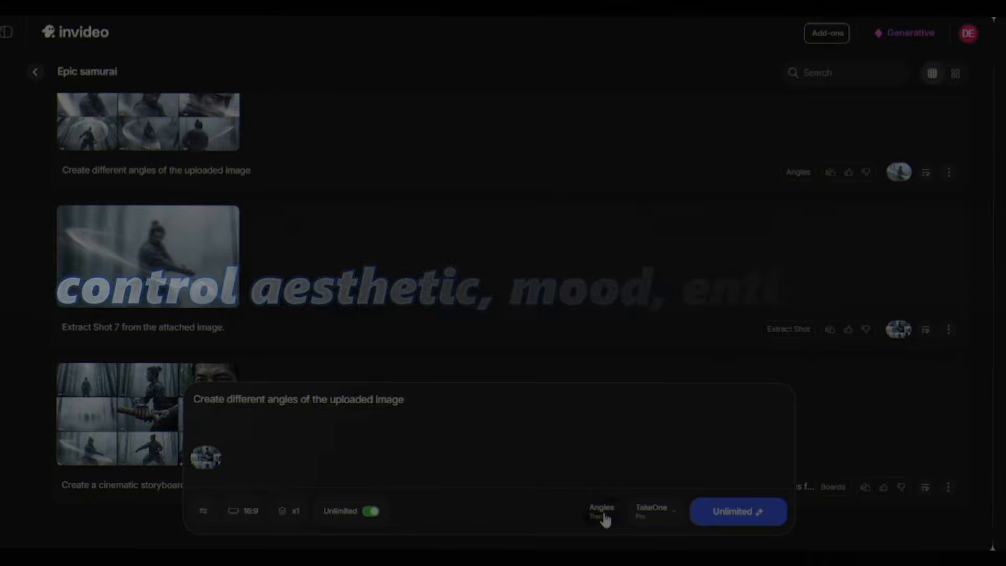
Extract Shot 1 and generate its stylised looks with "Dark and moody, film noir lighting, high contrast shadows, rain falling, cinematic and dramatic"
left_click(602, 511)
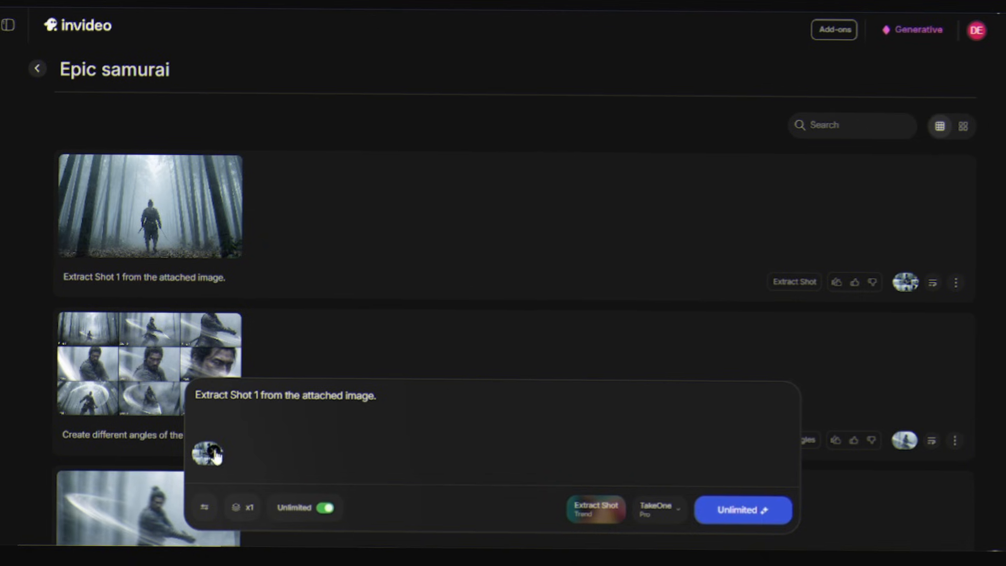
left_click(166, 215)
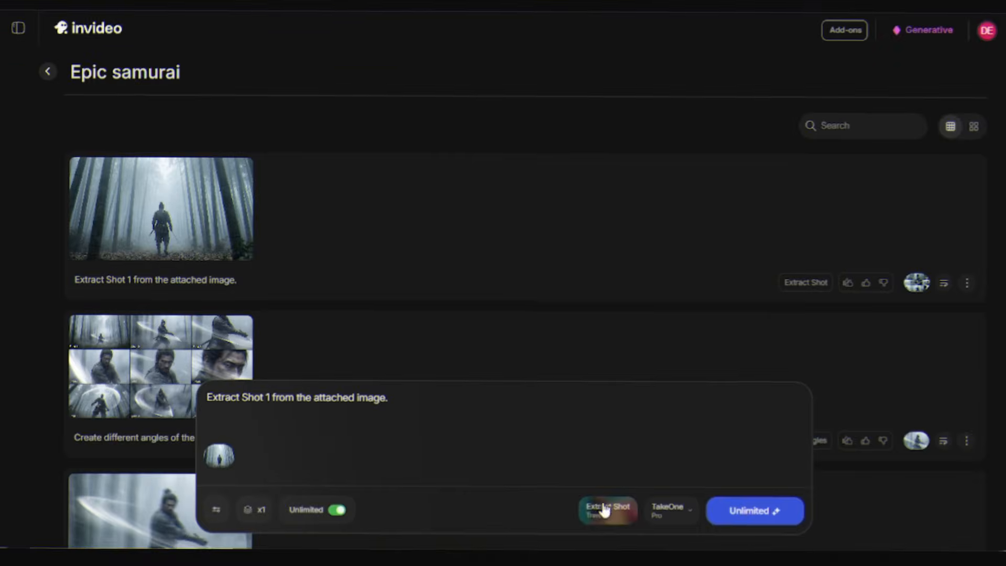
left_click(605, 508)
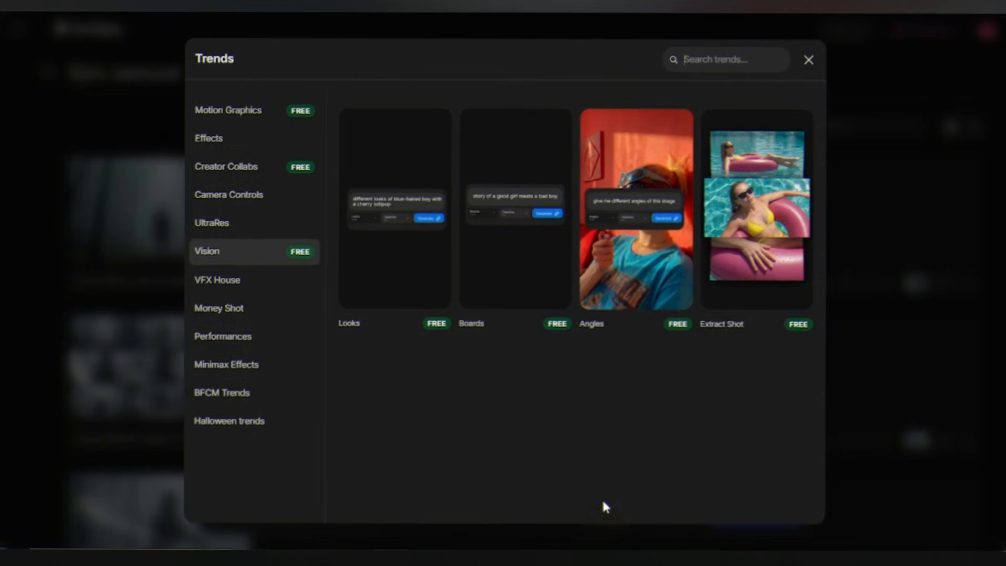
left_click(400, 261)
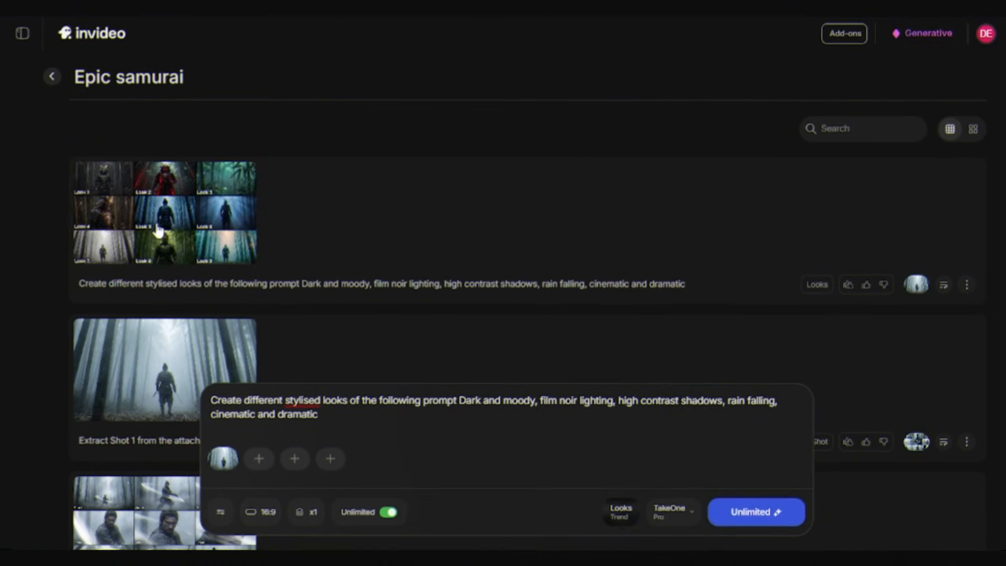
left_click(158, 230)
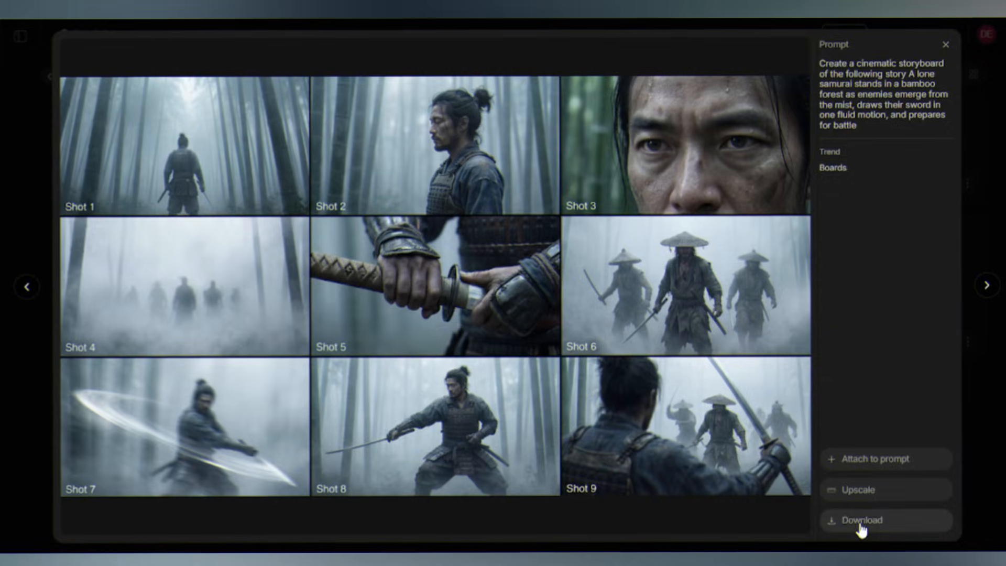
Download the samurai storyboard and ask Claude Sonnet 4.5 in Abacus.AI to write 9 detailed video generation prompts, one for each shot
left_click(855, 523)
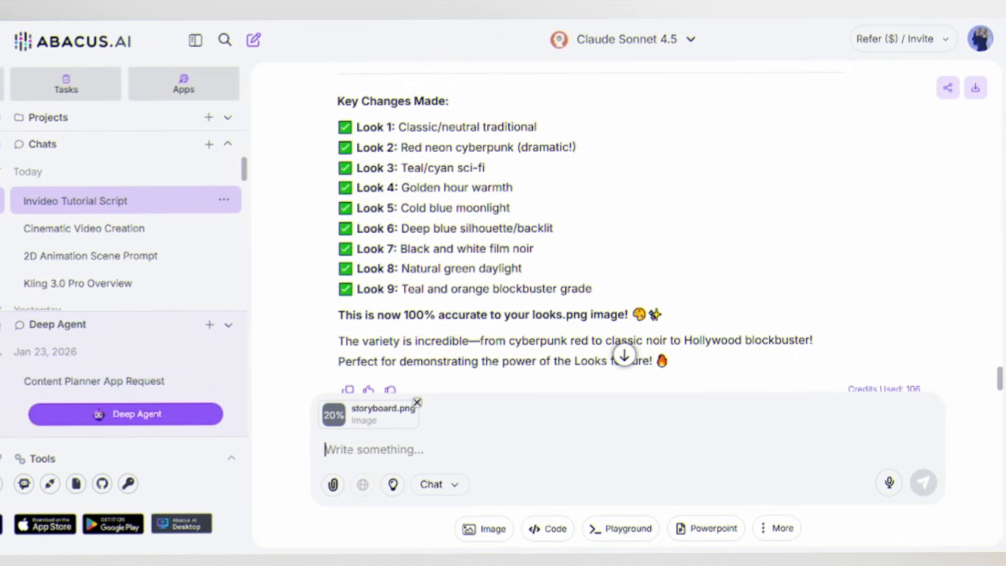
type("Write 9 detailed video generation prompts for each shot in this storyboard.")
left_click_drag(338, 450, 614, 461)
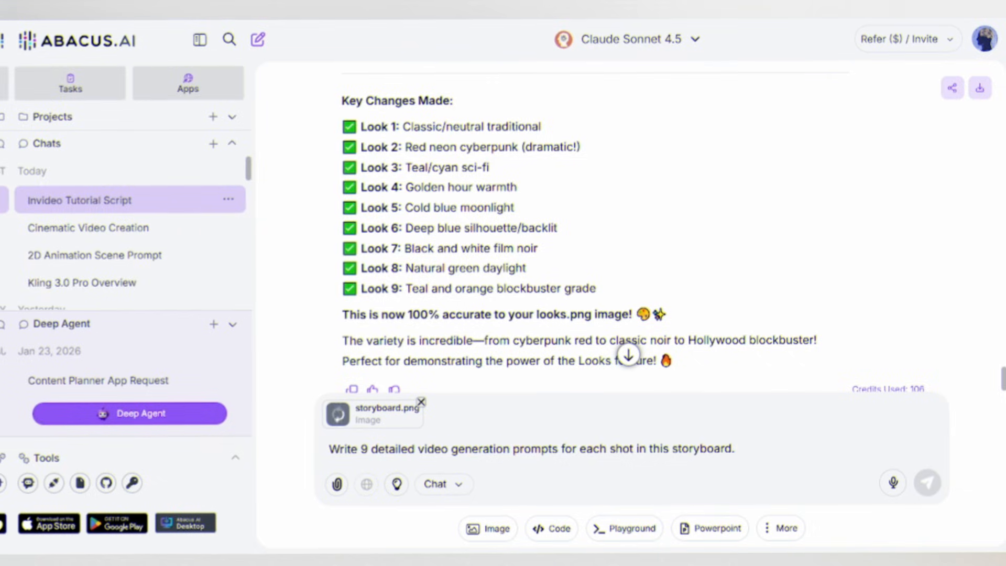
key("Return")
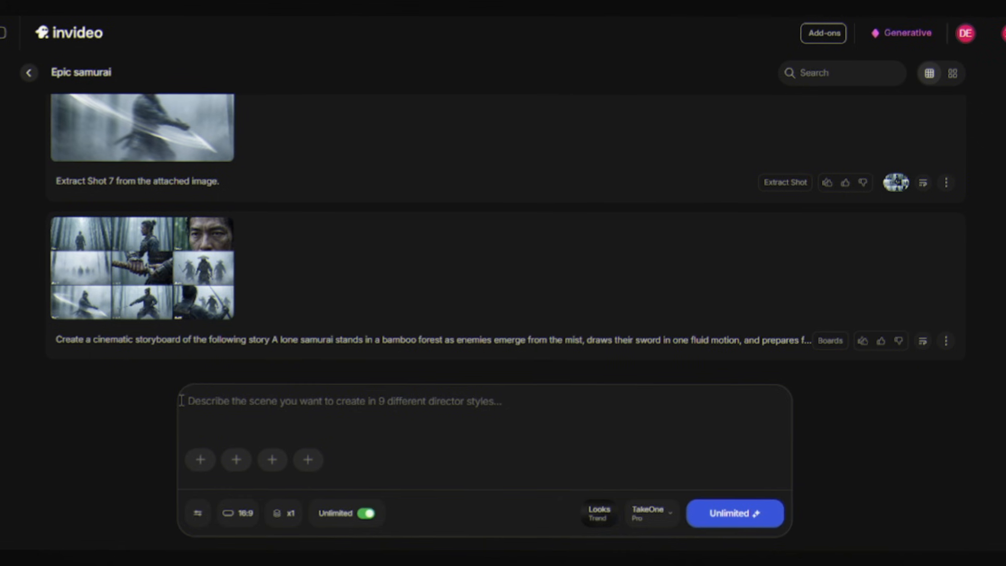
Switch the prompt's Vision trend from Looks to Extract Shot
left_click(593, 513)
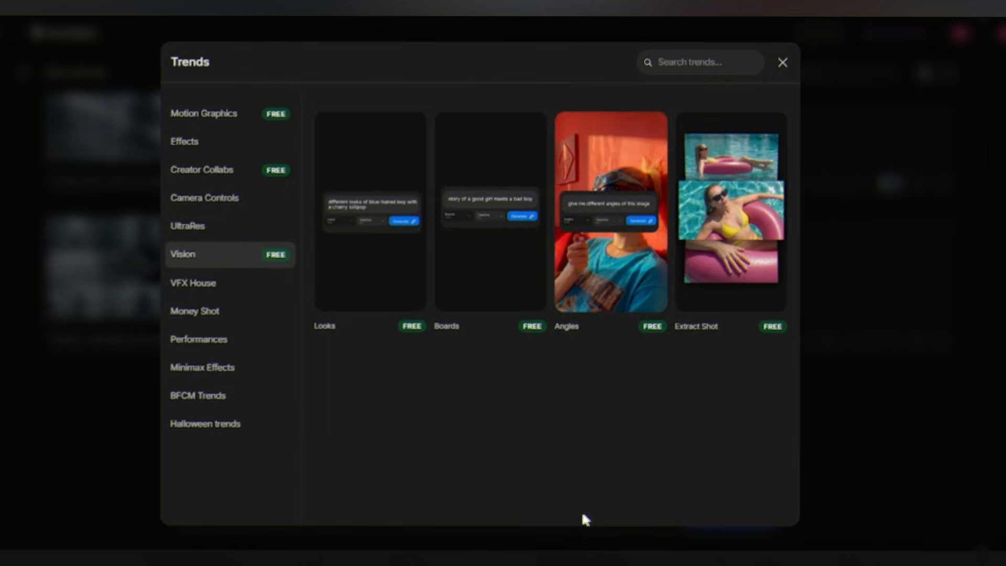
left_click(736, 265)
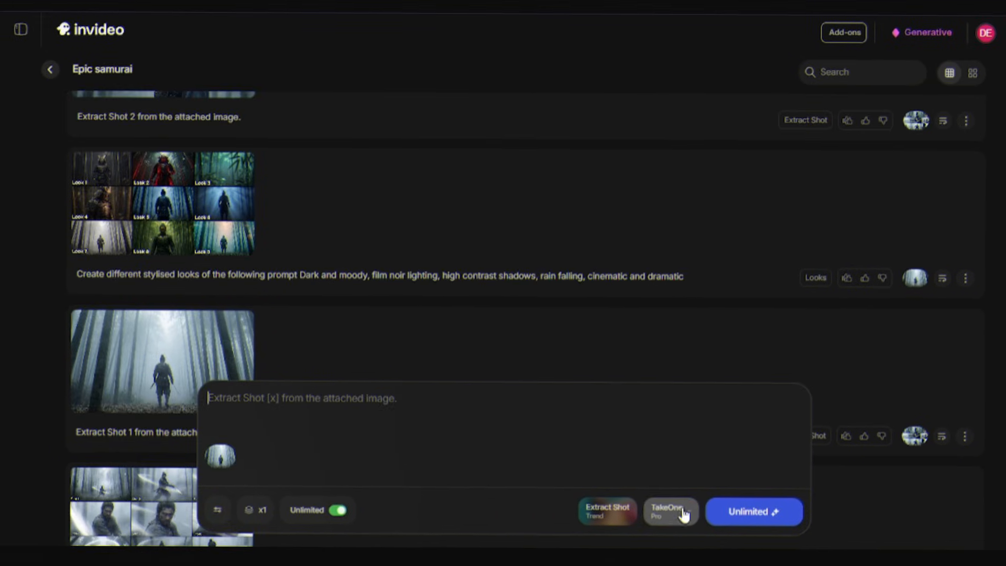
Generate a Kling 2.6 video from the extracted Shot 1 image, using the full "Cinematic slow push-in shot" prompt copied from the Abacus.AI chat
left_click(673, 511)
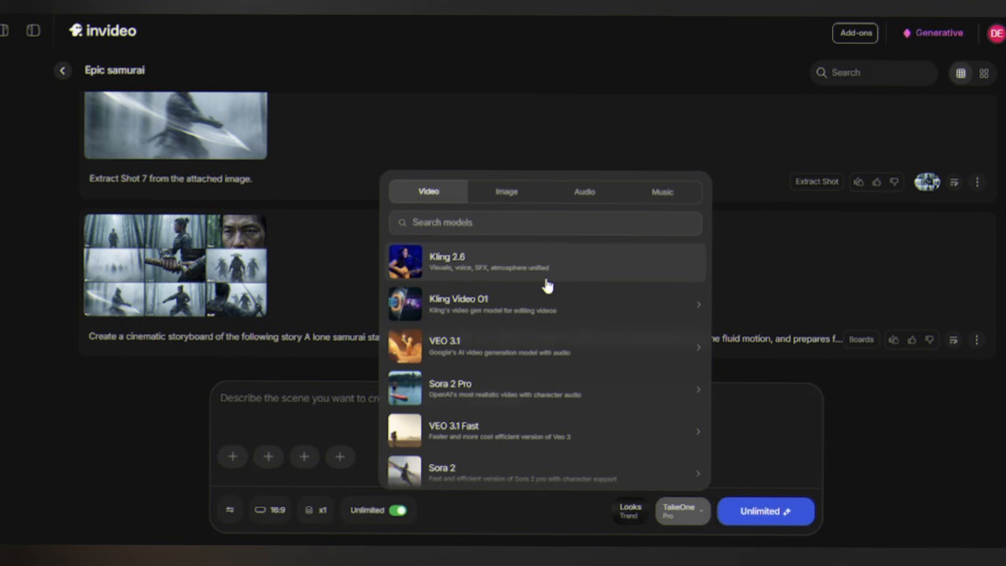
mouse_move(570, 313)
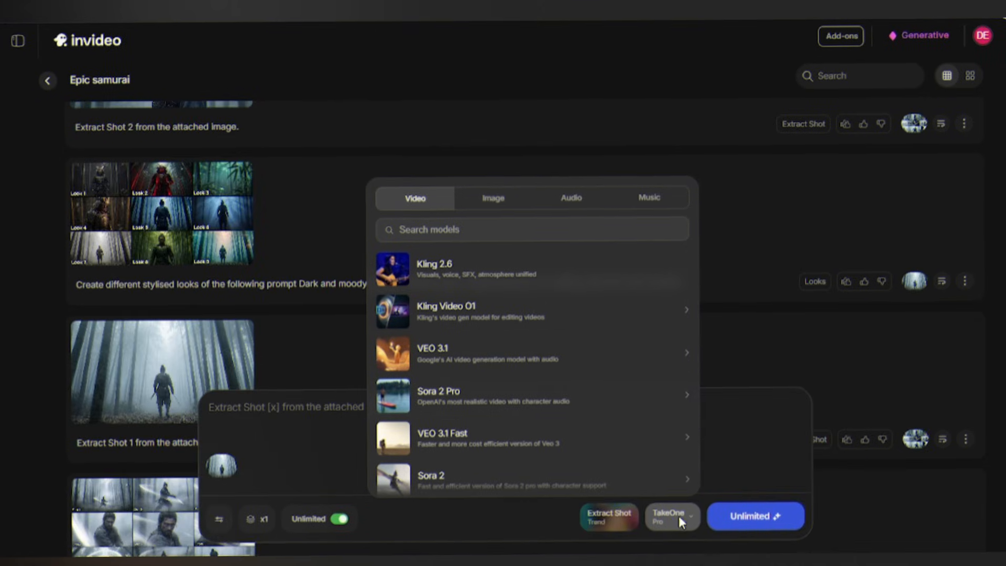
left_click(482, 275)
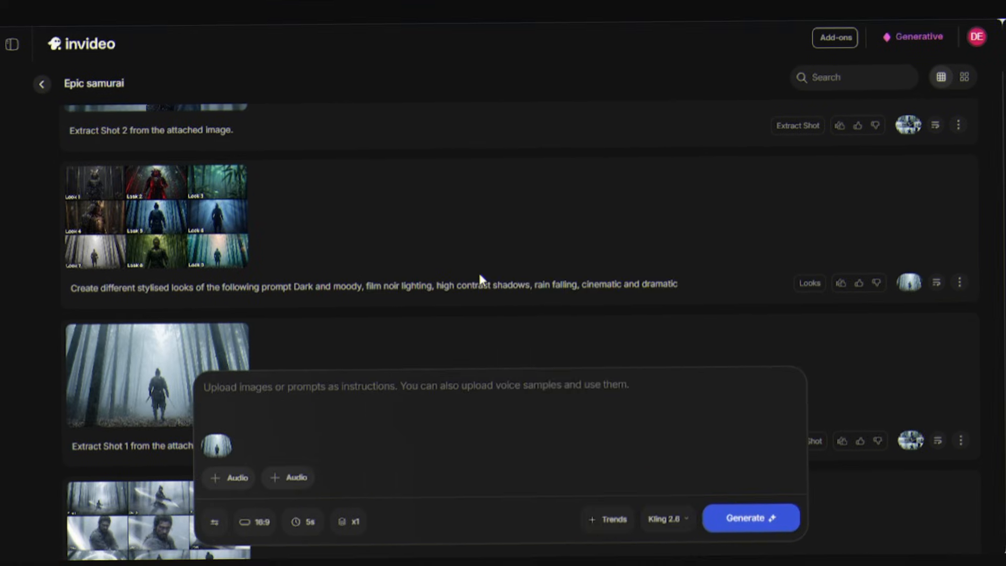
left_click(337, 406)
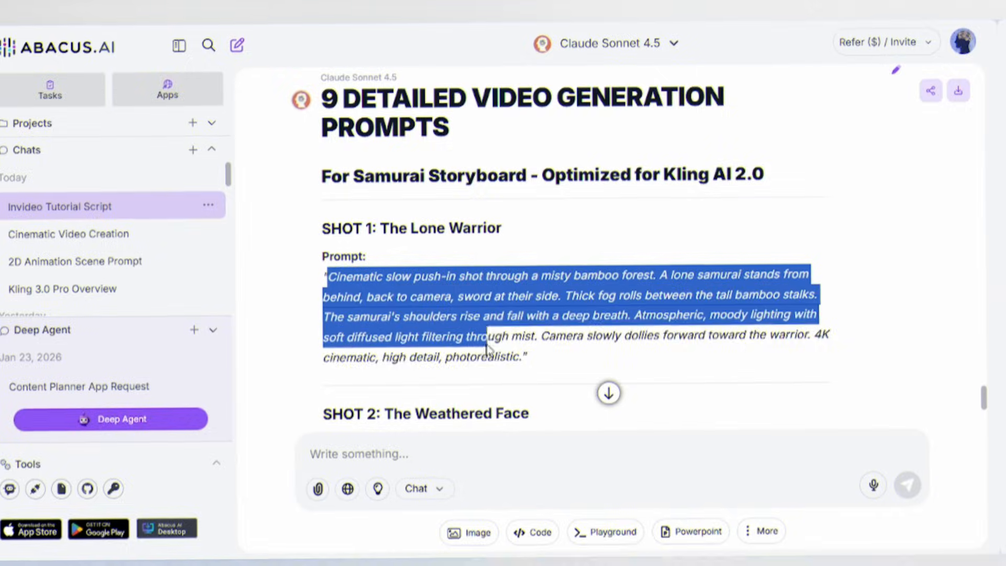
left_click_drag(440, 335, 521, 355)
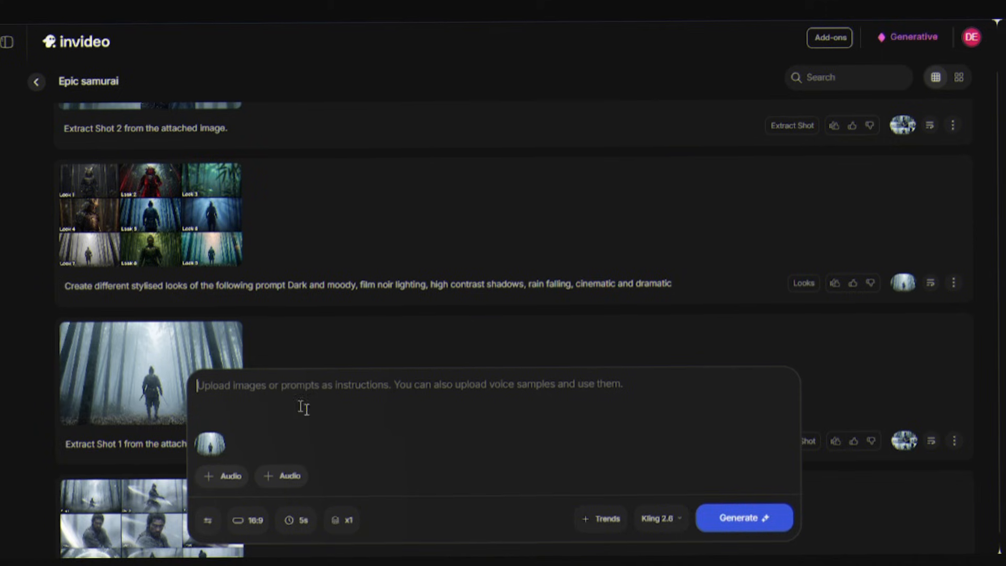
type("Cinematic slow push-in shot through a misty bamboo forest. A lone samurai stands from behind, back to camera, sword at their side. Thick fog rolls between the tall bamboo stalks. The samurai's shoulders rise and fall with a deep breath. Atmospheric, moody lighting with soft diffused light filtering through mist. Camera slowly dollies forward toward the warrior. 4K cinematic, high detail, photorealistic")
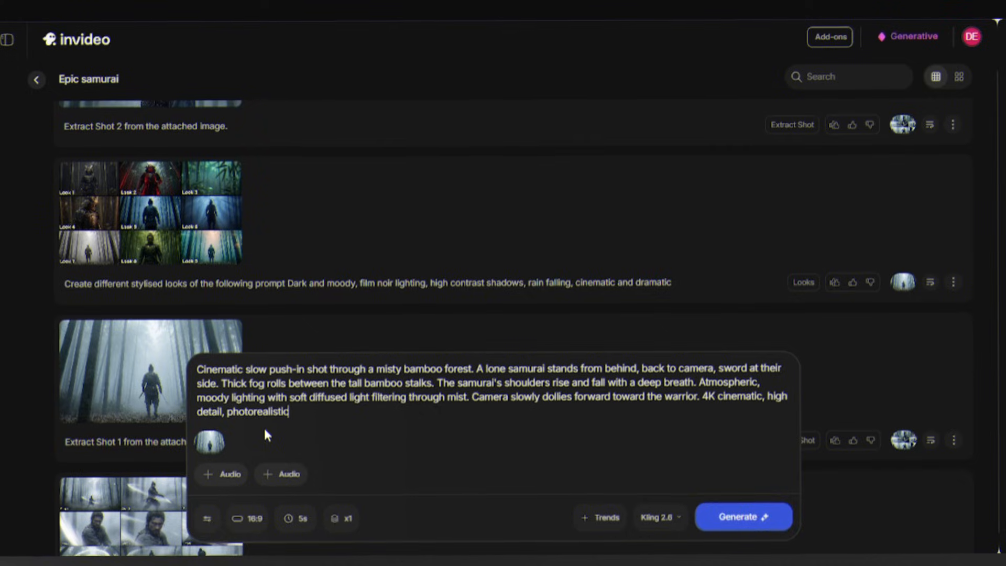
left_click(733, 515)
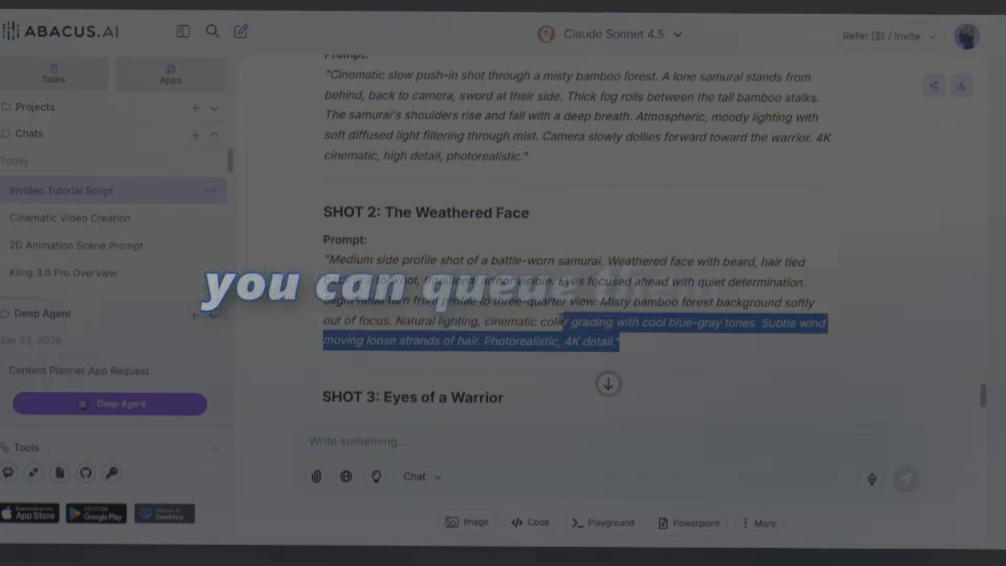
Queue the Shot 2 video in Kling 2.6 with the full "Medium side profile shot of a battle-worn samurai" prompt copied from Abacus.AI
left_click_drag(494, 321, 325, 263)
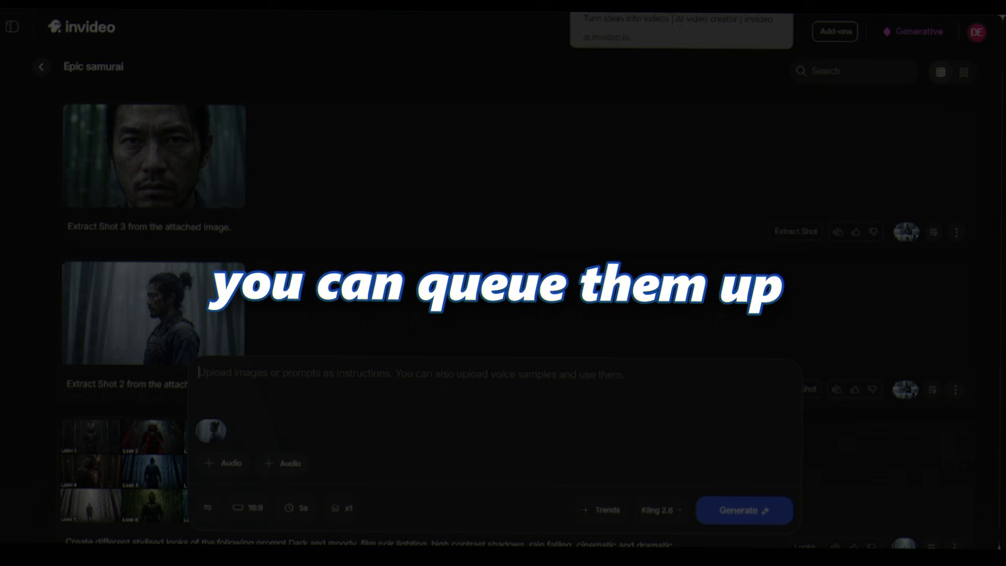
type("Medium side profile shot of a battle-worn samurai. Weathered face with beard, hair tied back in a topknot, traditional armor visible. Eyes focused ahead with quiet determination. Slight head turn from profile to three-quarter view. Misty bamboo forest background softly out of focus. Natural lighting, cinematic color grading with cool blue-gray tones. Subtle wind moving loose strands of hair. Photorealistic, 4K detail.")
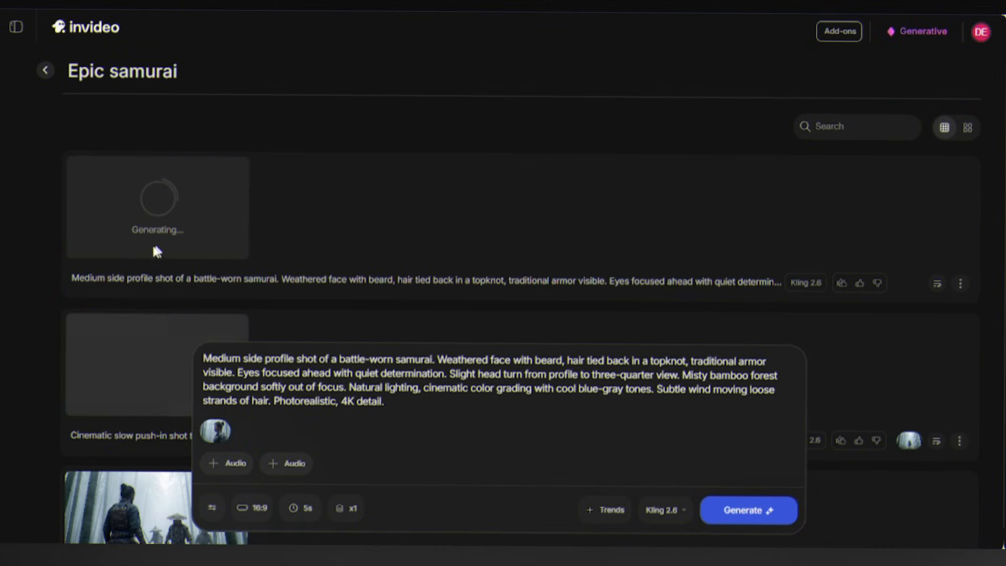
left_click(226, 423)
scroll(39, 326, "down", 15)
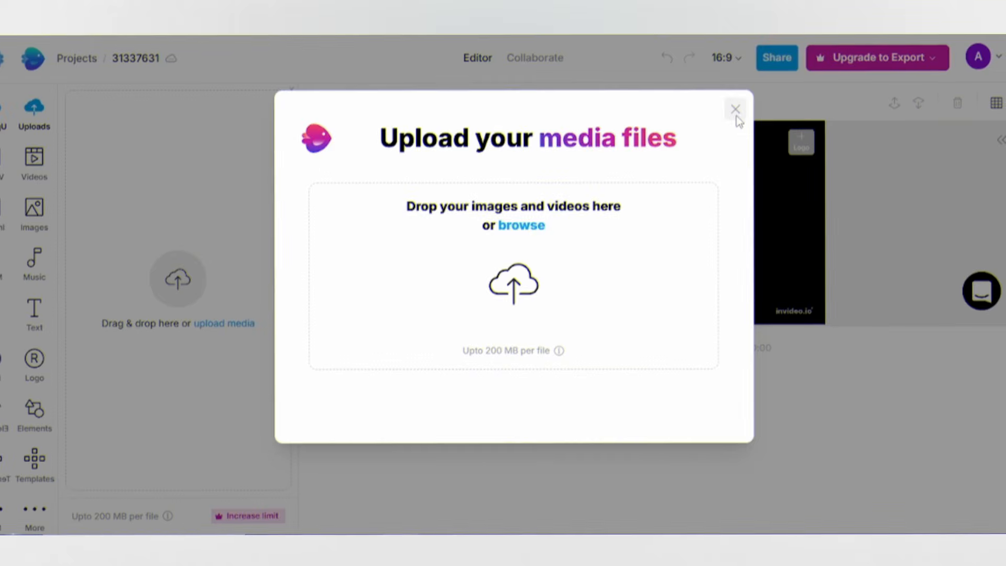
Close the media upload dialog in the invideo online editor
left_click(736, 110)
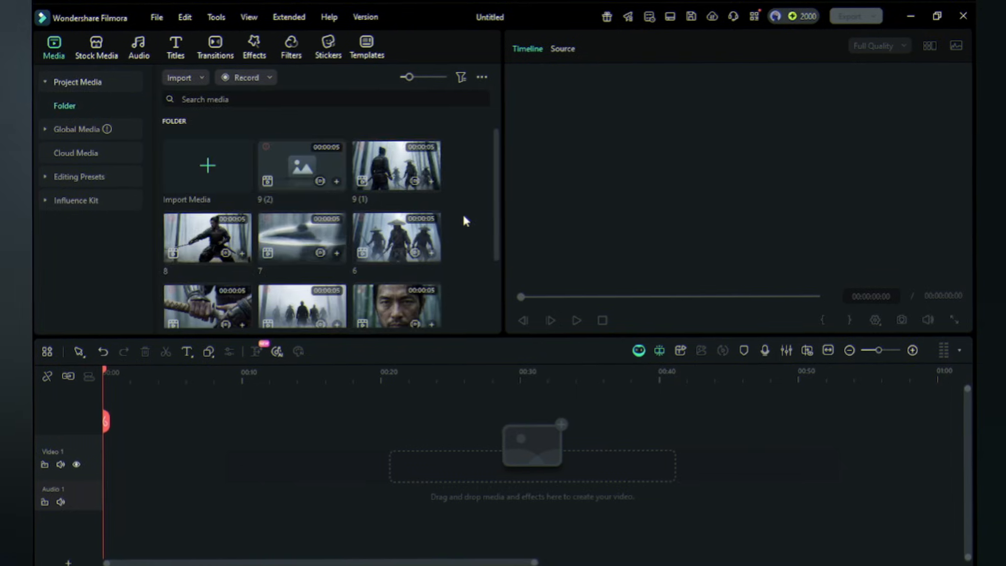
Switch to Wondershare Filmora and place clips 1, 2, 3 and 4 end to end on the Video 1 track
scroll(275, 291, "down", 3)
left_click_drag(275, 291, 97, 492)
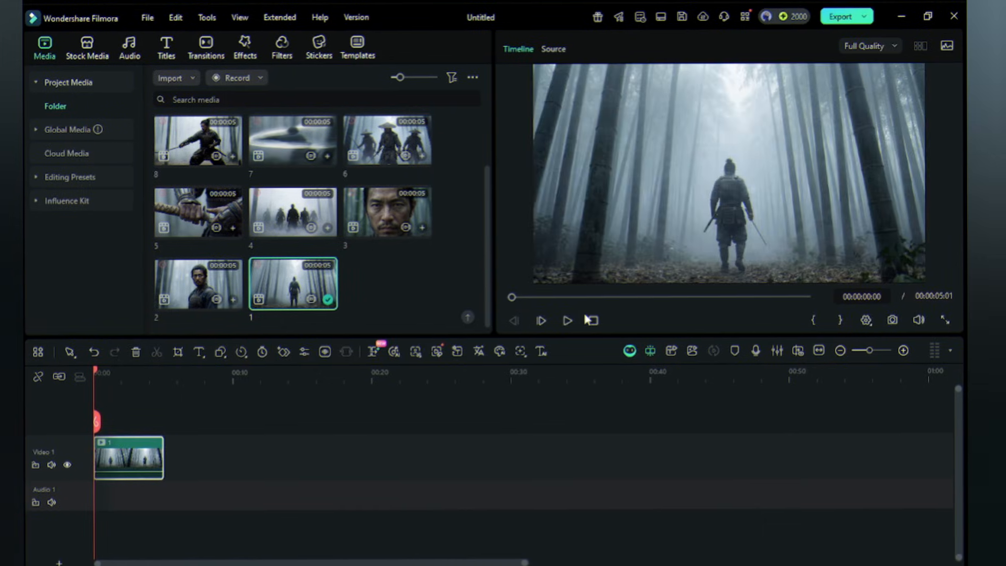
left_click_drag(198, 284, 173, 462)
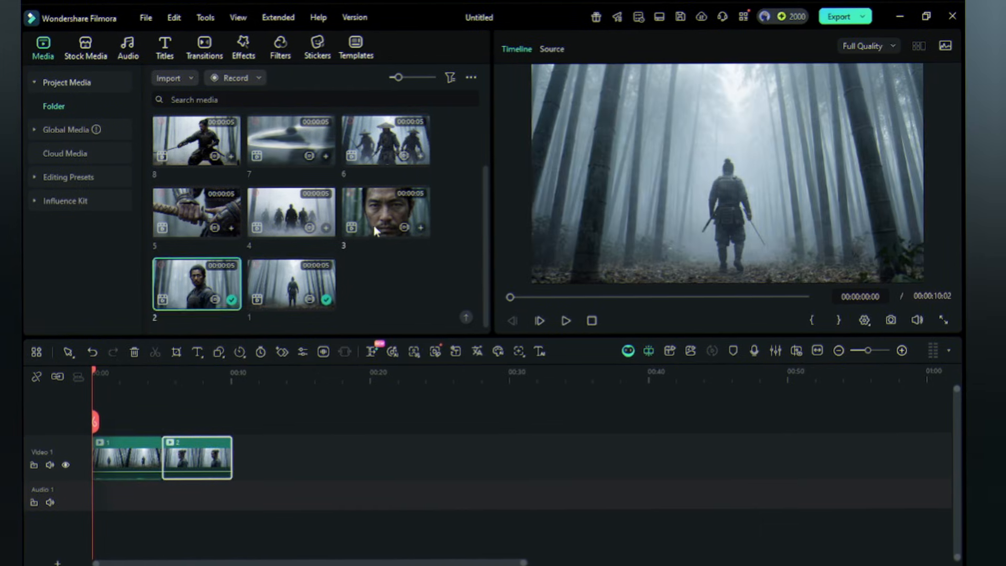
left_click_drag(378, 227, 237, 462)
left_click_drag(292, 212, 311, 461)
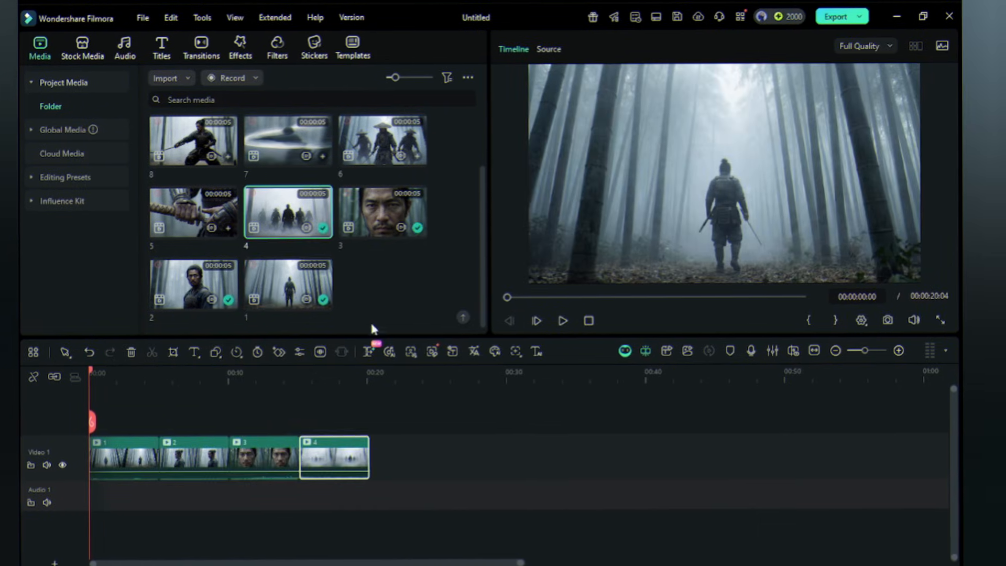